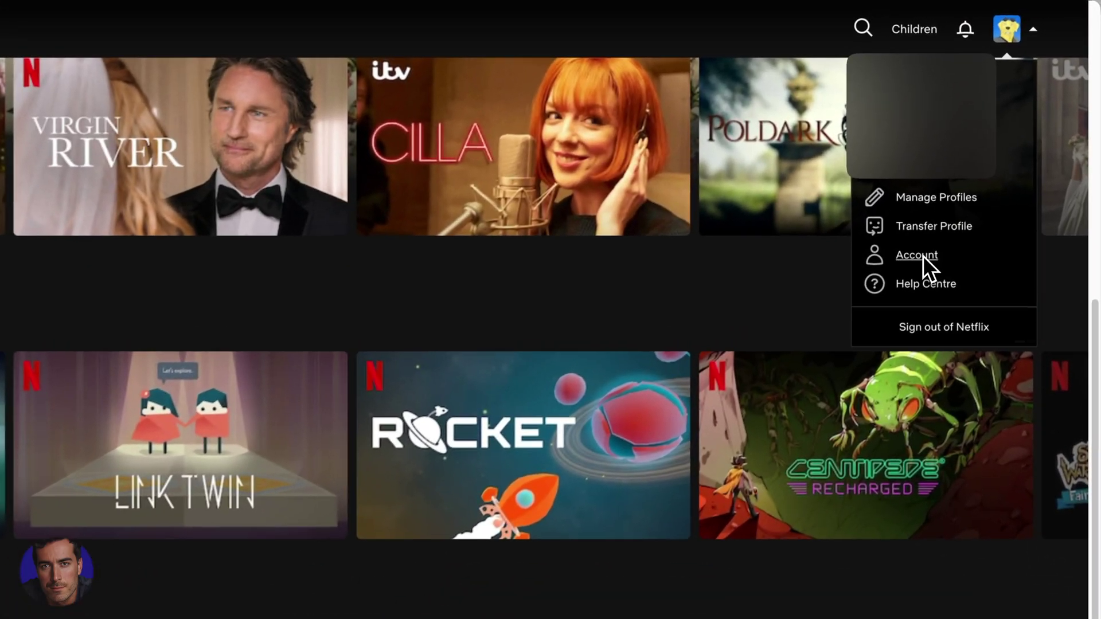
# - Go to the Account page, then its Profiles section
pyautogui.click(1007, 130)
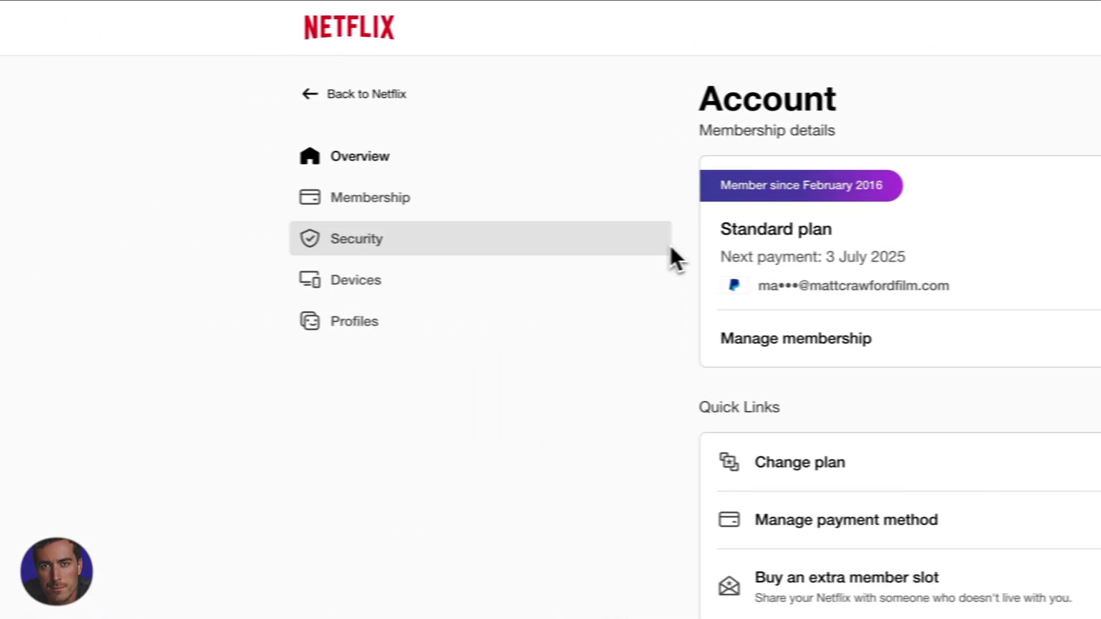
pyautogui.click(386, 317)
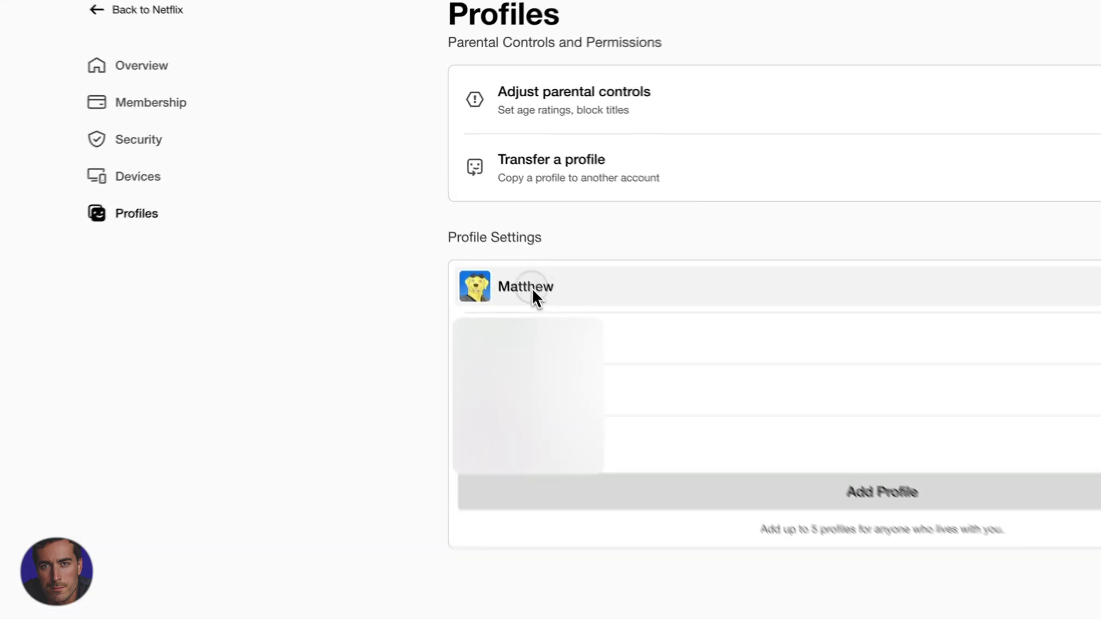
# - Select the Matthew profile under Profile Settings
pyautogui.click(533, 289)
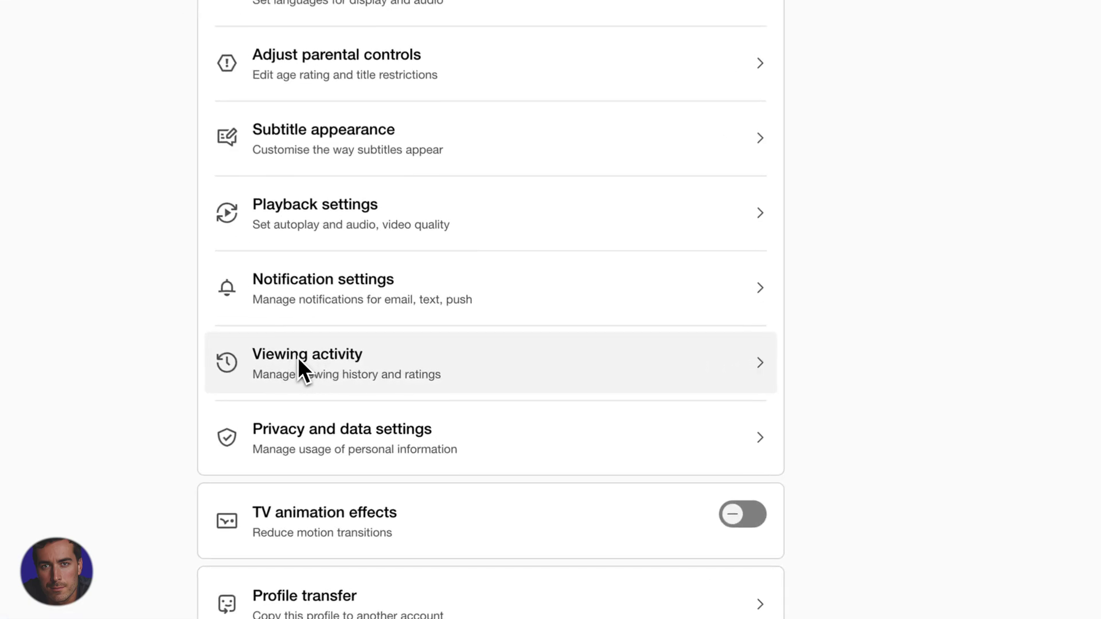
# - Open Matthew's Viewing activity and load older history entries
pyautogui.click(450, 383)
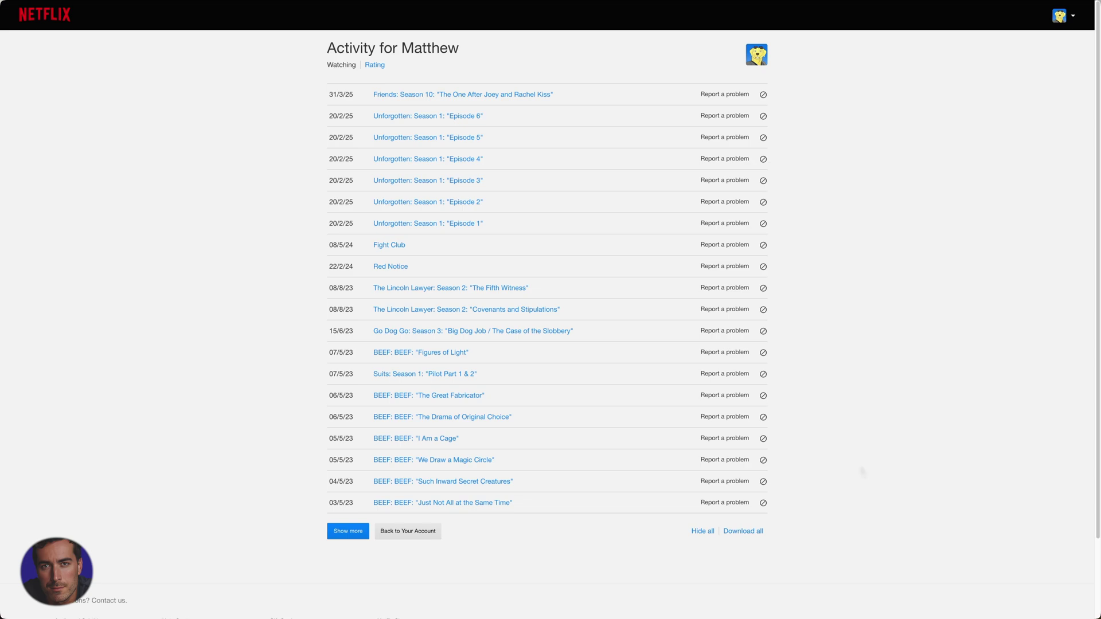
pyautogui.click(357, 538)
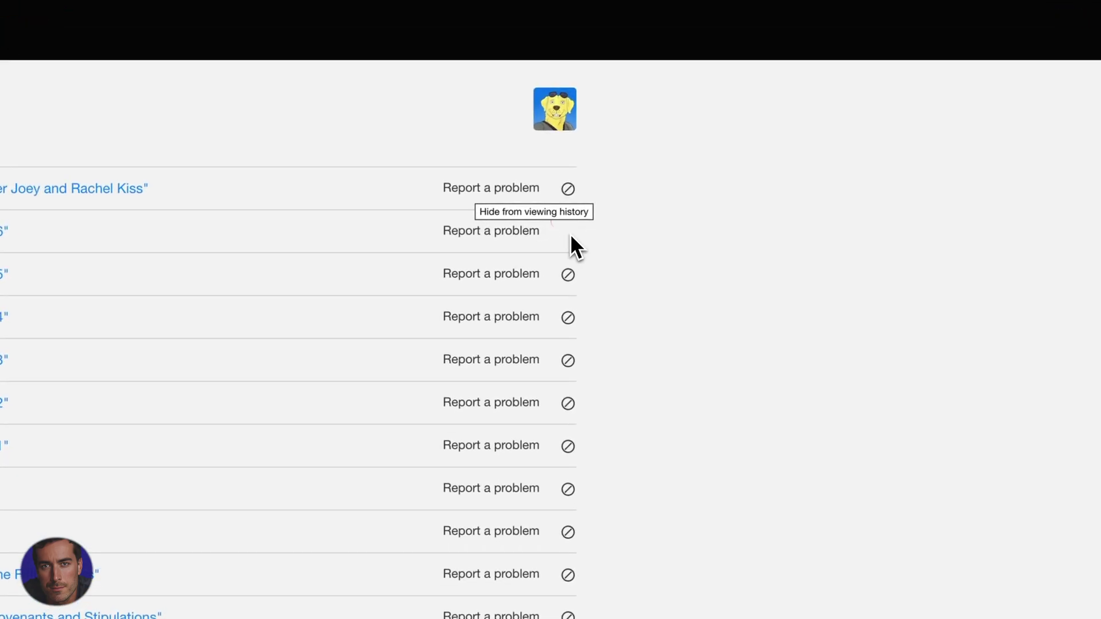
# - Hide Unforgotten Episode 6, then hide the whole Unforgotten series
pyautogui.click(576, 229)
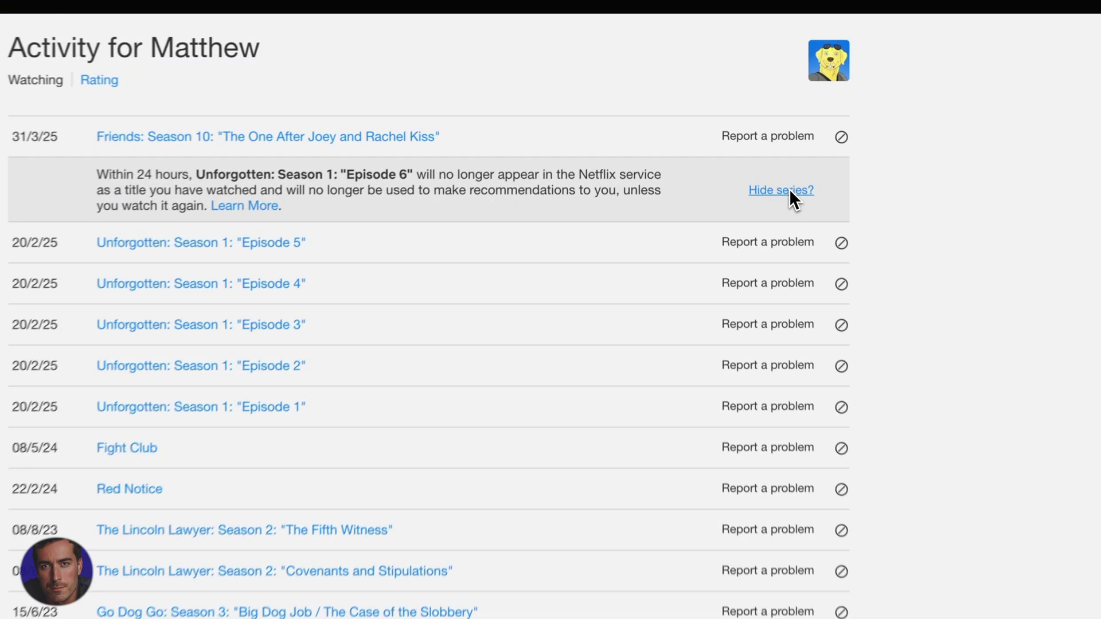
pyautogui.click(745, 124)
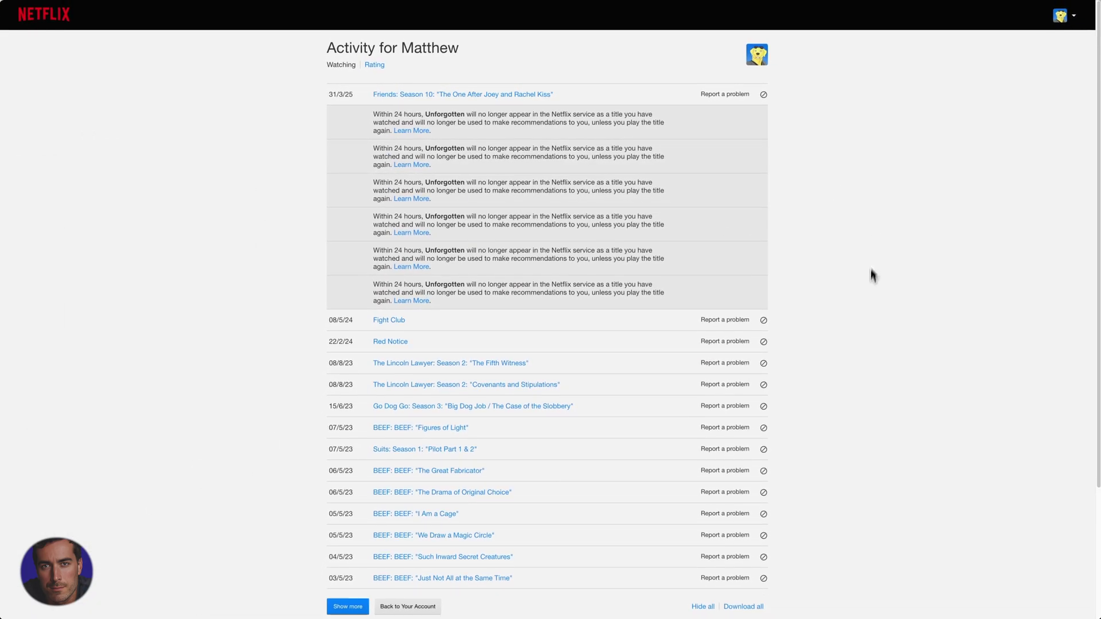
pyautogui.scroll(-1, 869, 284)
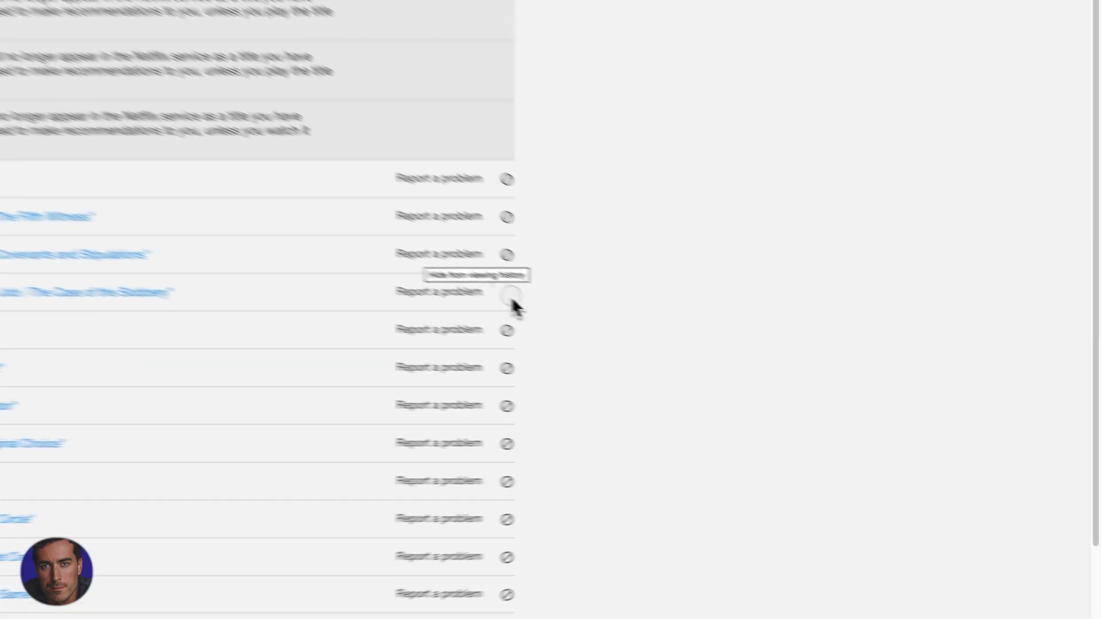
# - Hide Go Dog Go's 'Big Dog Job', 'The Fifth Witness' and BEEF's 'Figures of Light'
pyautogui.click(763, 371)
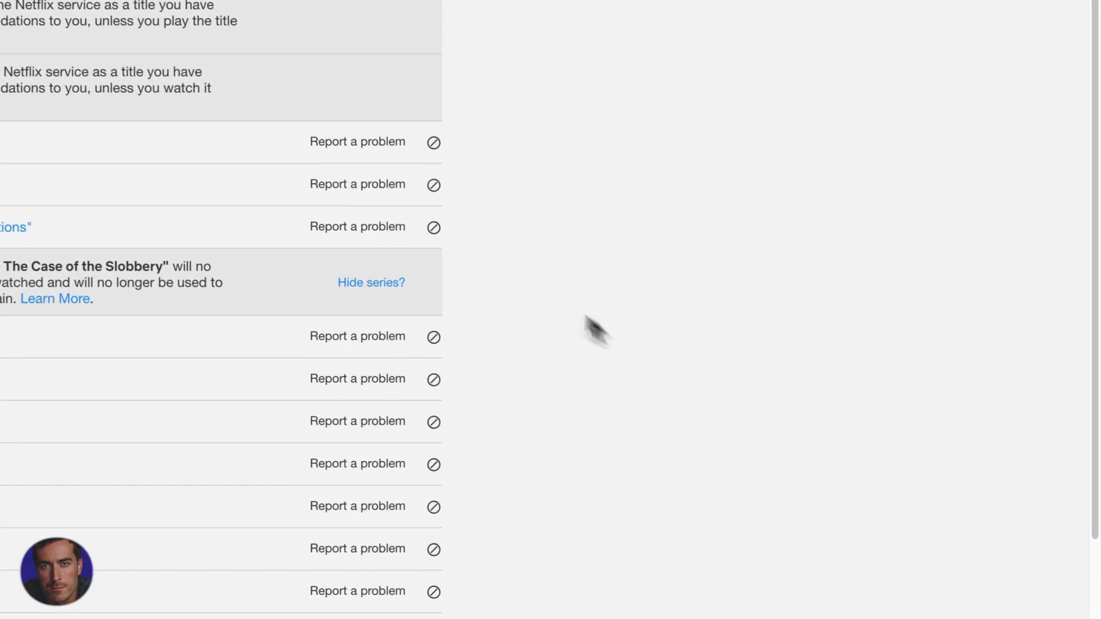
pyautogui.click(430, 187)
pyautogui.click(426, 361)
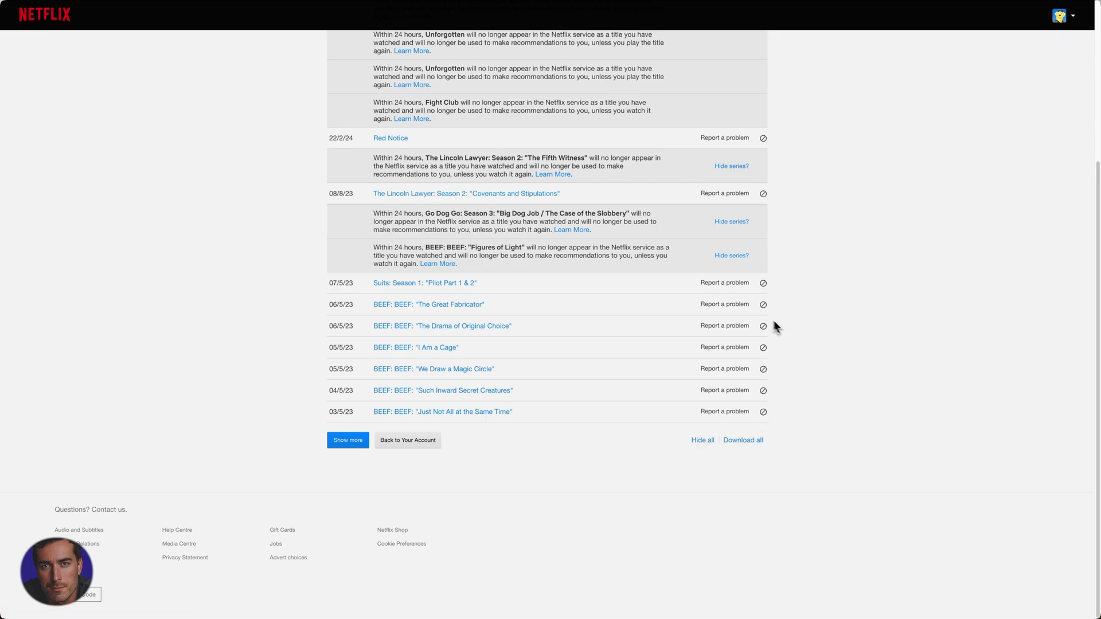
pyautogui.scroll(3, 799, 366)
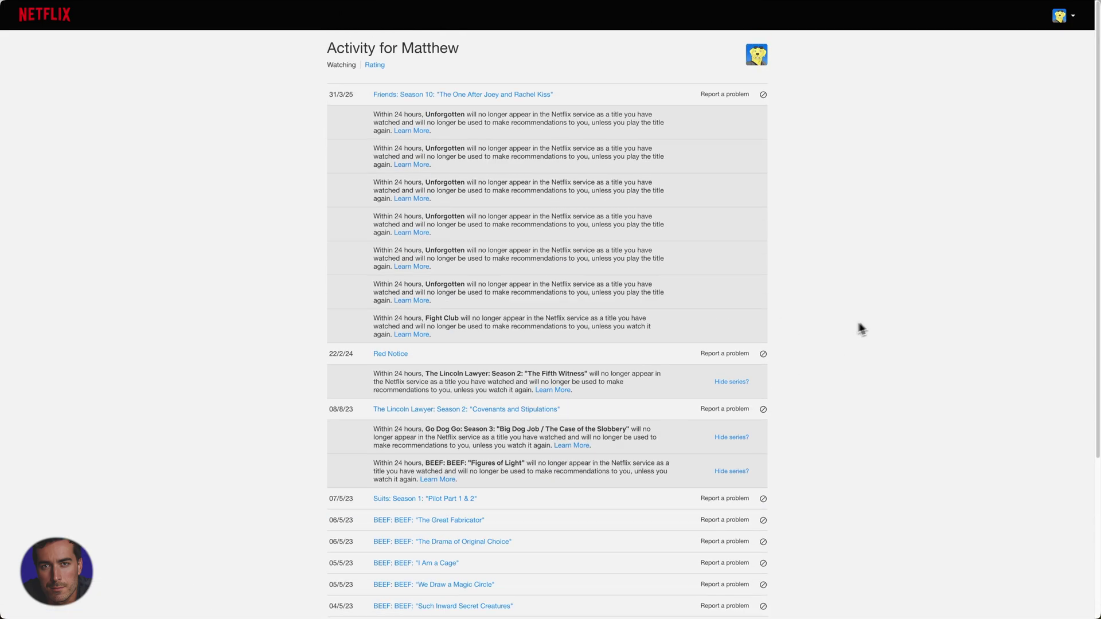